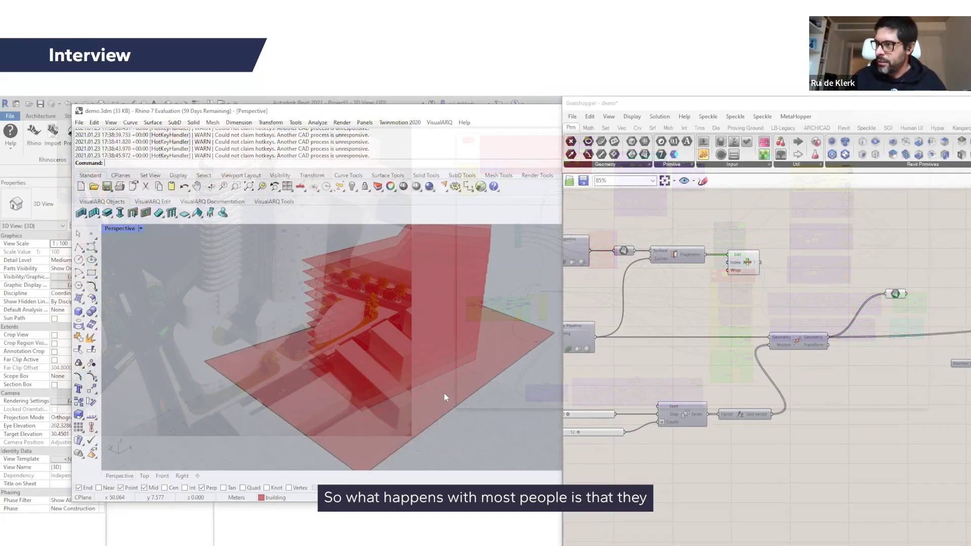
Move the geometry parameter on the Grasshopper canvas closer to the Move component's Geometry output
{"action": "right_click_drag", "start_coordinate": [403, 369], "coordinate": [598, 345], "text": "shift"}
{"action": "scroll", "coordinate": [370, 373], "scroll_direction": "up", "scroll_amount": 4}
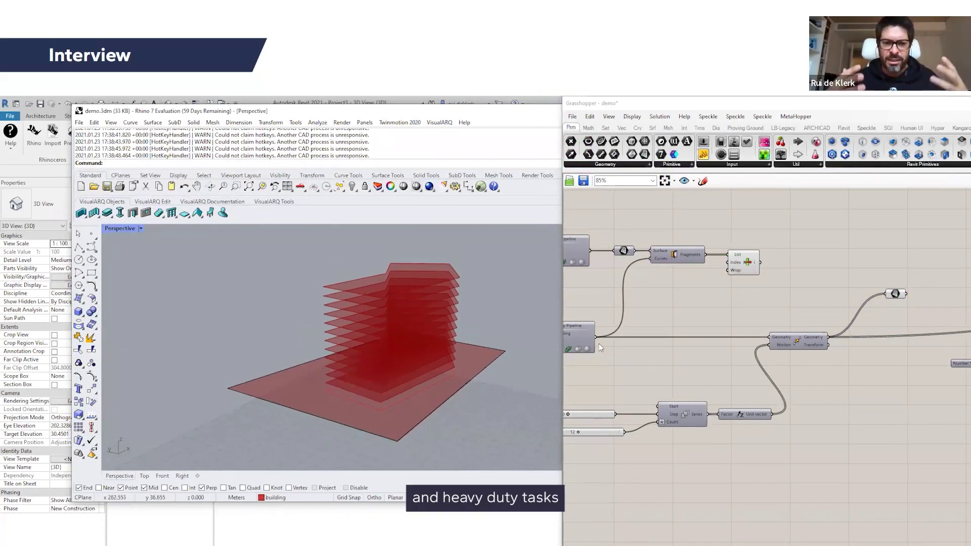
{"action": "mouse_move", "coordinate": [862, 328]}
{"action": "left_mouse_down"}
{"action": "mouse_move", "coordinate": [888, 288]}
{"action": "mouse_move", "coordinate": [909, 287]}
{"action": "mouse_move", "coordinate": [862, 328]}
{"action": "left_mouse_up"}
{"action": "left_click", "coordinate": [864, 399]}
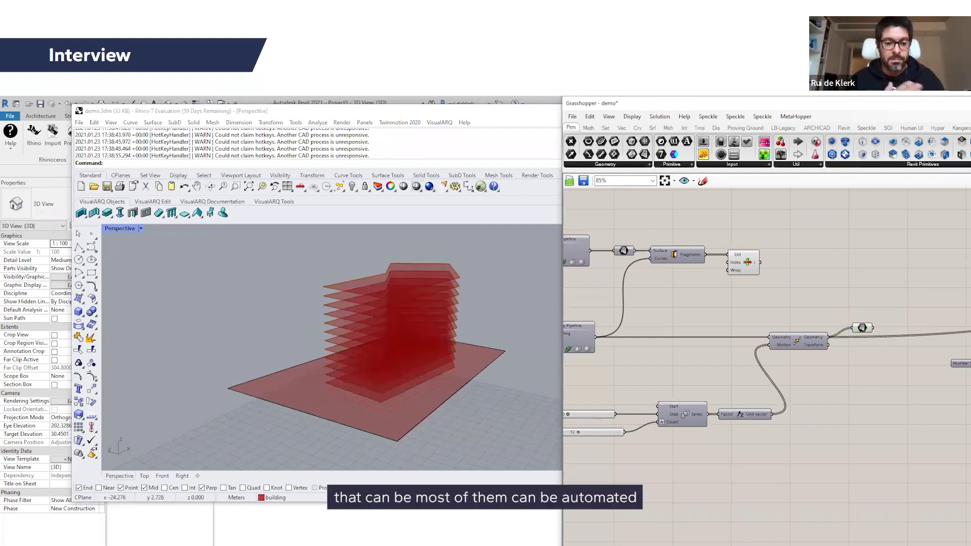
Switch to Revit to inspect the stacked floors in the 3D view, and start the Grasshopper connection in Archicad
{"action": "left_click", "coordinate": [404, 528]}
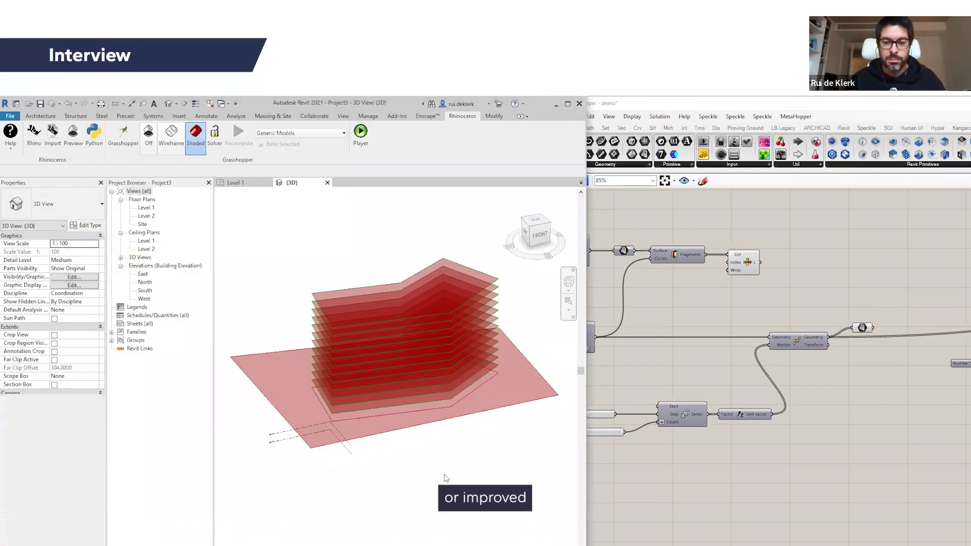
{"action": "middle_click_drag", "start_coordinate": [405, 460], "coordinate": [429, 426], "text": "shift"}
{"action": "key", "text": "alt+Tab"}
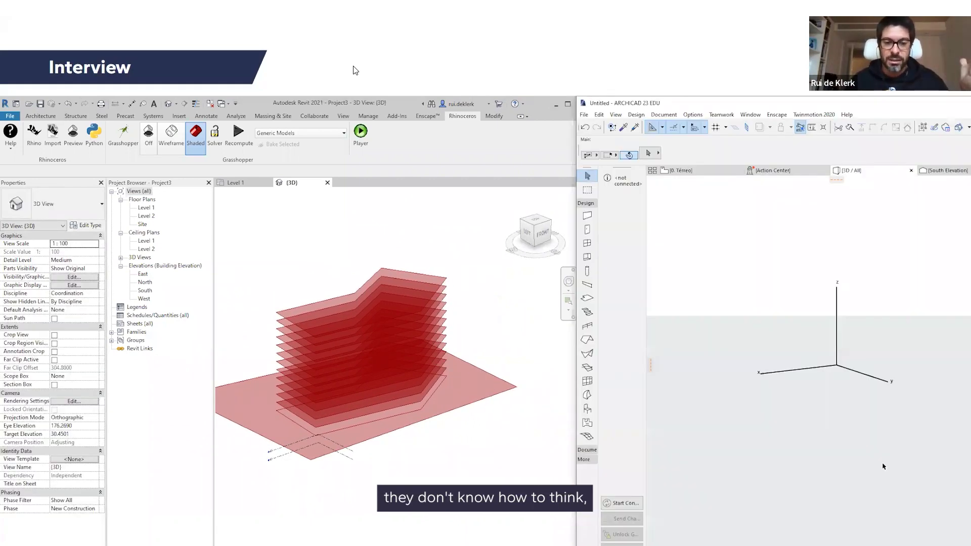
{"action": "left_click", "coordinate": [635, 503]}
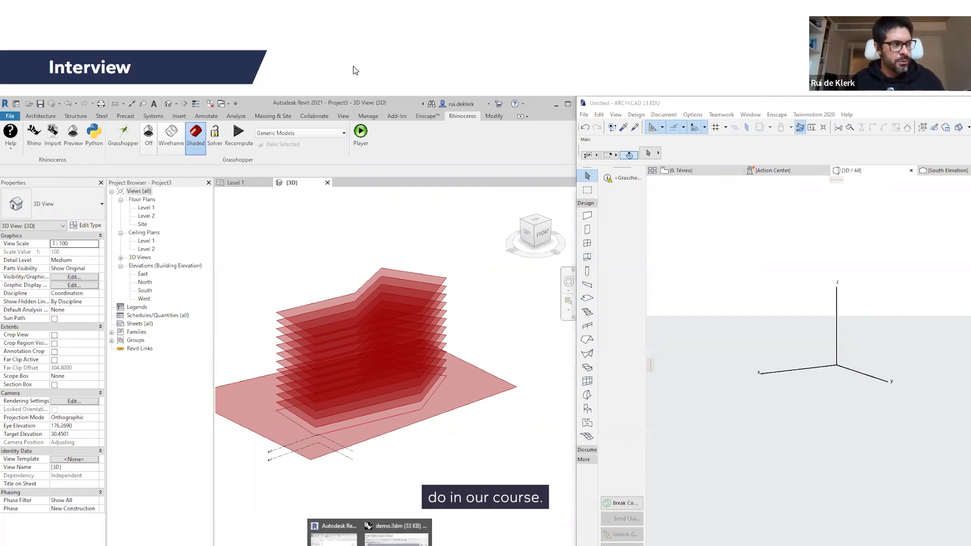
Return to Rhino and Grasshopper and turn off the preview of the geometry parameter beside the Move component
{"action": "left_click", "coordinate": [409, 536]}
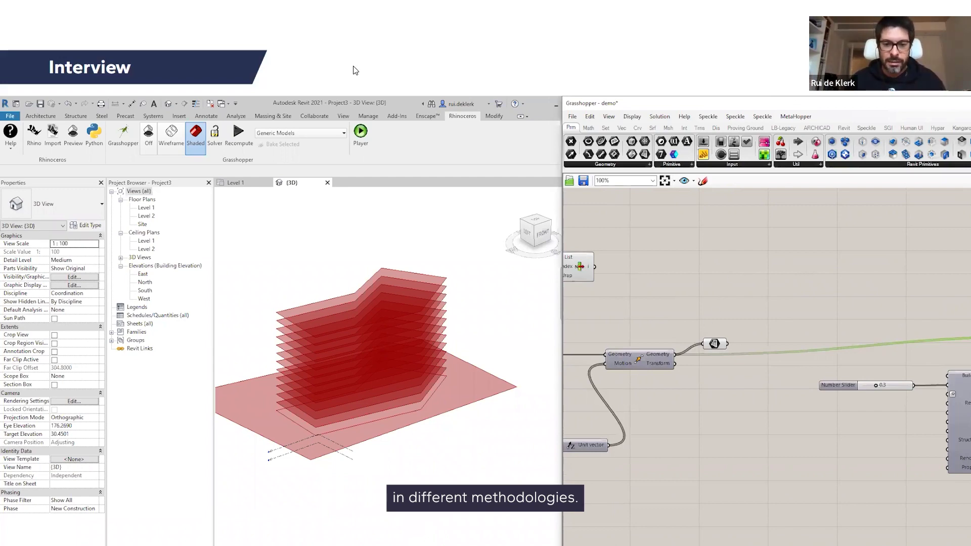
{"action": "left_click", "coordinate": [369, 545]}
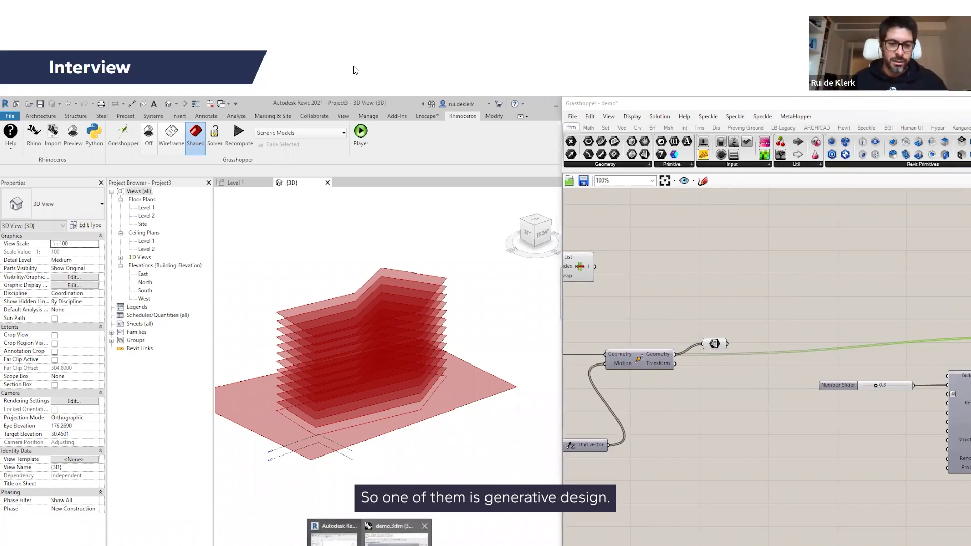
{"action": "left_click", "coordinate": [398, 534]}
{"action": "left_click", "coordinate": [768, 287]}
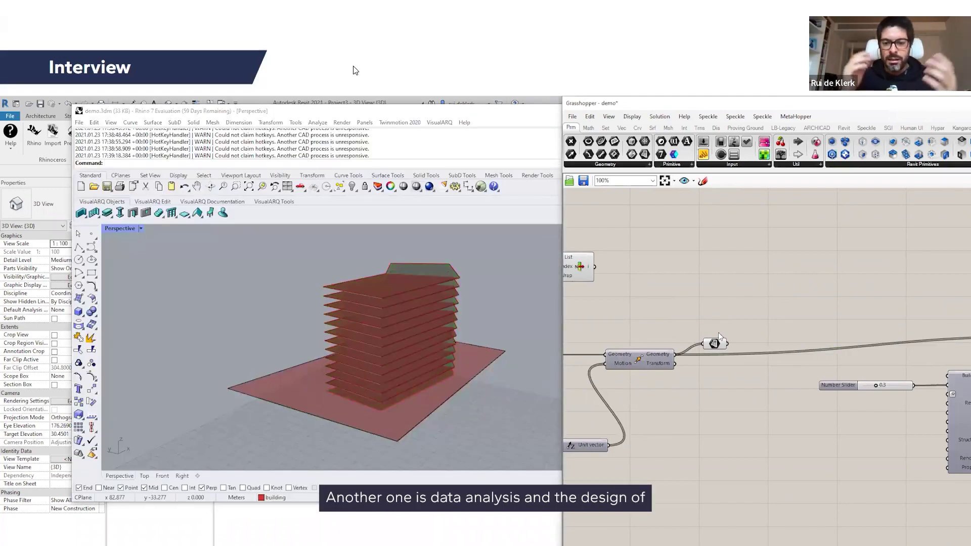
{"action": "right_click", "coordinate": [715, 343]}
{"action": "left_click", "coordinate": [736, 362]}
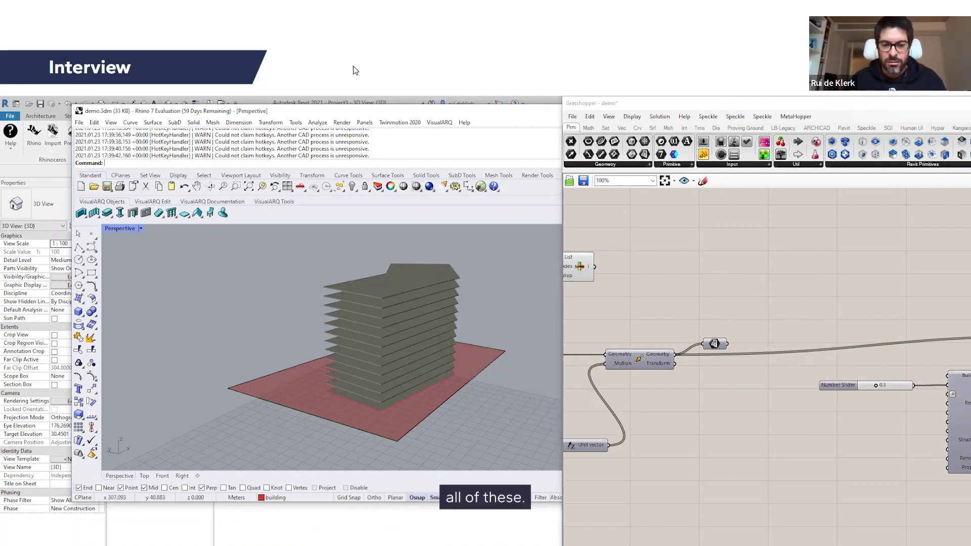
Inspect the stacked slabs in Archicad's 3D view from another angle, and return to Rhino and Grasshopper
{"action": "key", "text": "alt+Tab"}
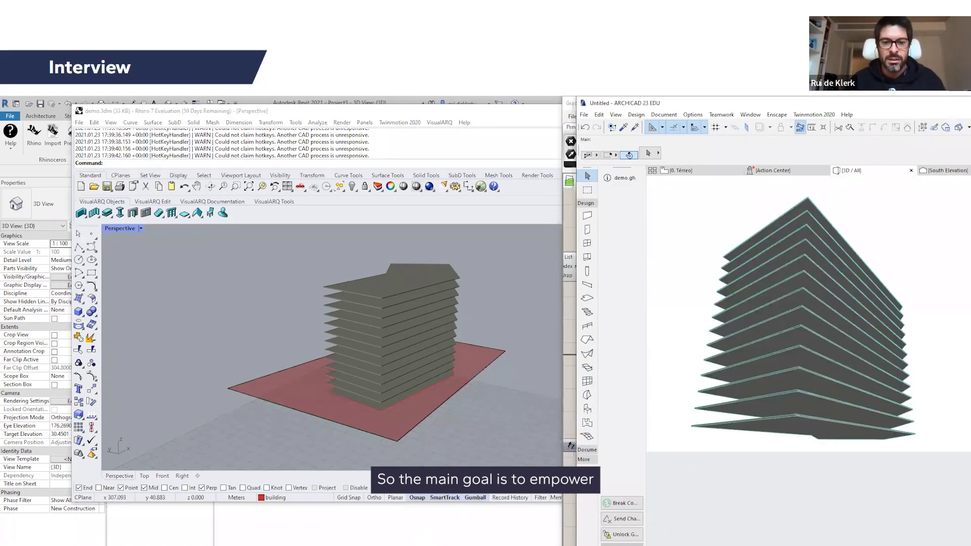
{"action": "middle_click_drag", "start_coordinate": [755, 380], "coordinate": [793, 430]}
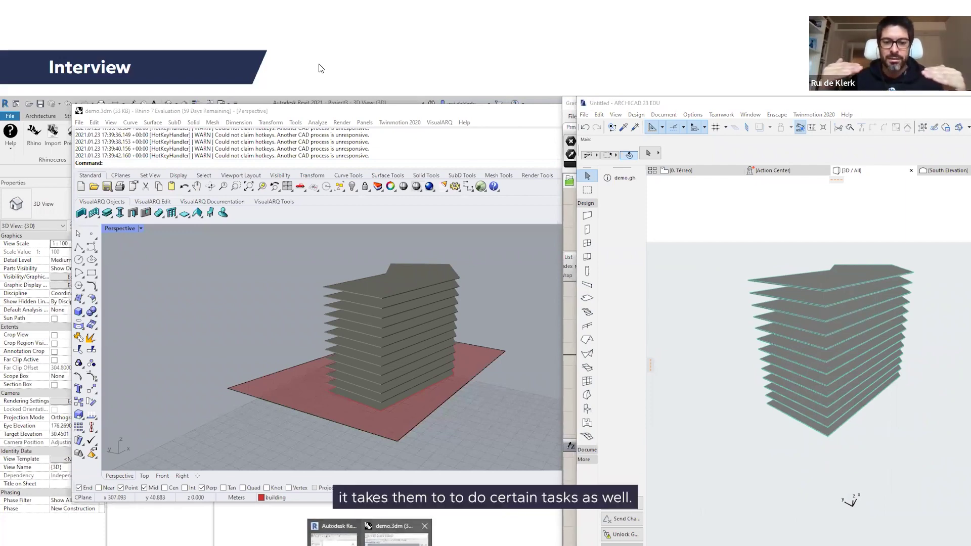
{"action": "left_click", "coordinate": [396, 536]}
{"action": "left_click", "coordinate": [451, 517]}
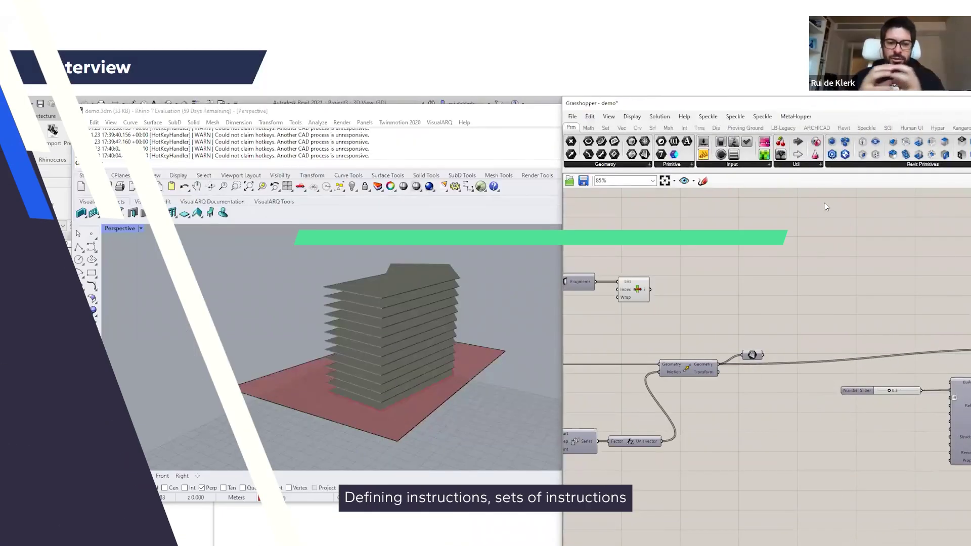
Add a Revit Add Floor component to the empty canvas area below the number slider
{"action": "left_click", "coordinate": [842, 129]}
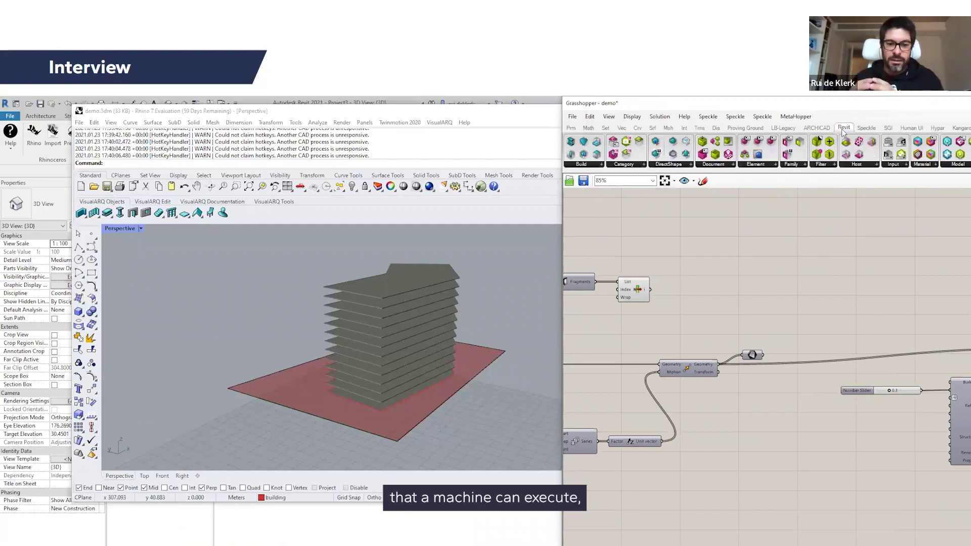
{"action": "left_click", "coordinate": [601, 167]}
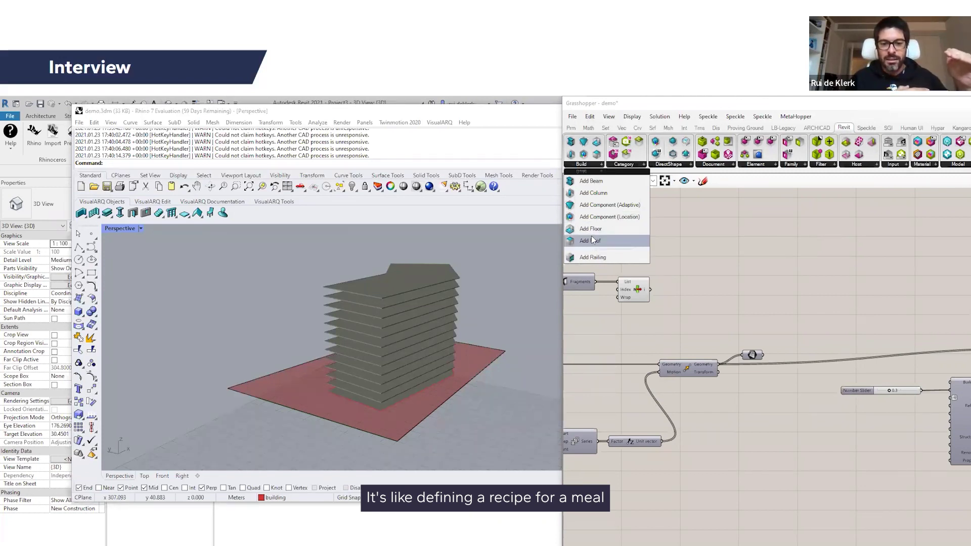
{"action": "left_click_drag", "start_coordinate": [594, 228], "coordinate": [831, 461]}
{"action": "right_click_drag", "start_coordinate": [757, 410], "coordinate": [737, 330]}
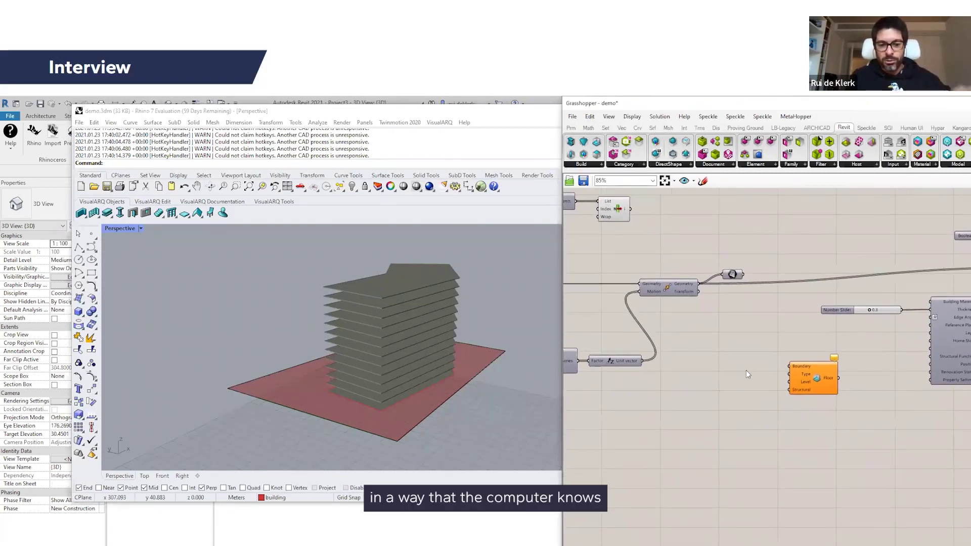
{"action": "scroll", "coordinate": [766, 392], "scroll_direction": "up", "scroll_amount": 5}
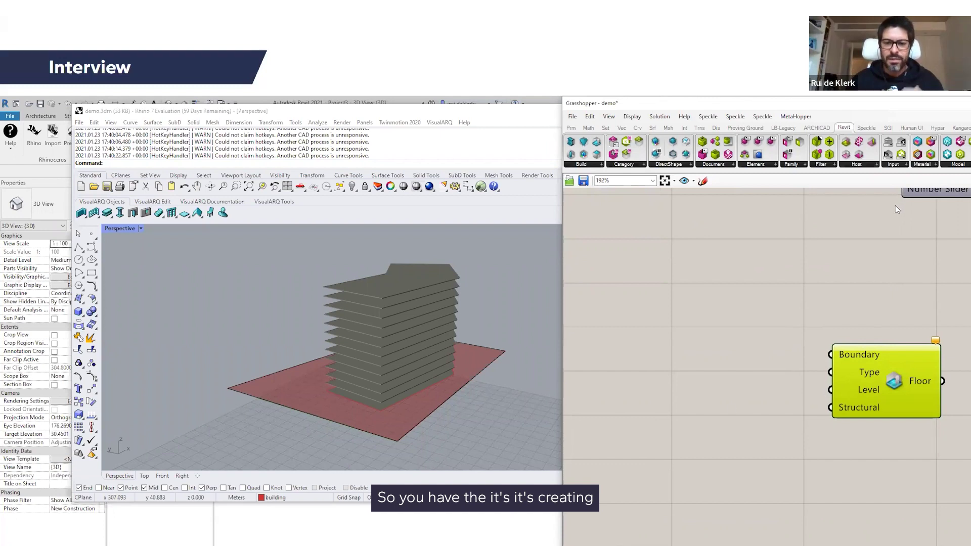
Search the canvas for "type" and place a Revit element Type parameter beside the Add Floor component
{"action": "left_click", "coordinate": [893, 166]}
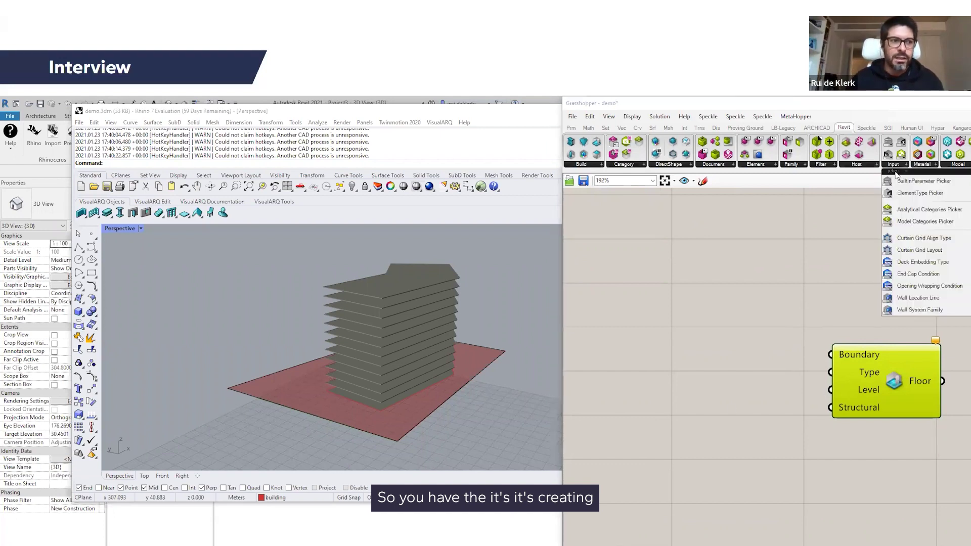
{"action": "left_click", "coordinate": [739, 355]}
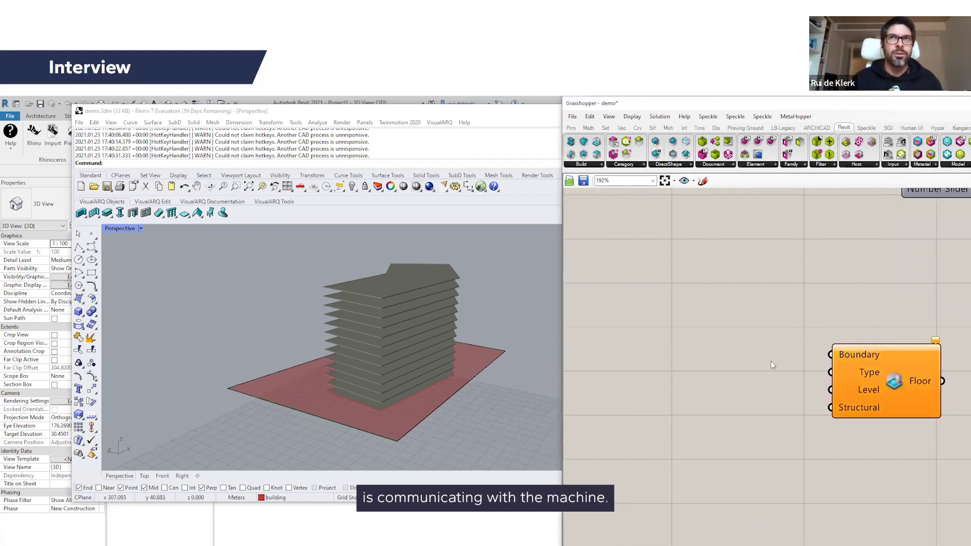
{"action": "double_click", "coordinate": [770, 361]}
{"action": "type", "text": "typ"}
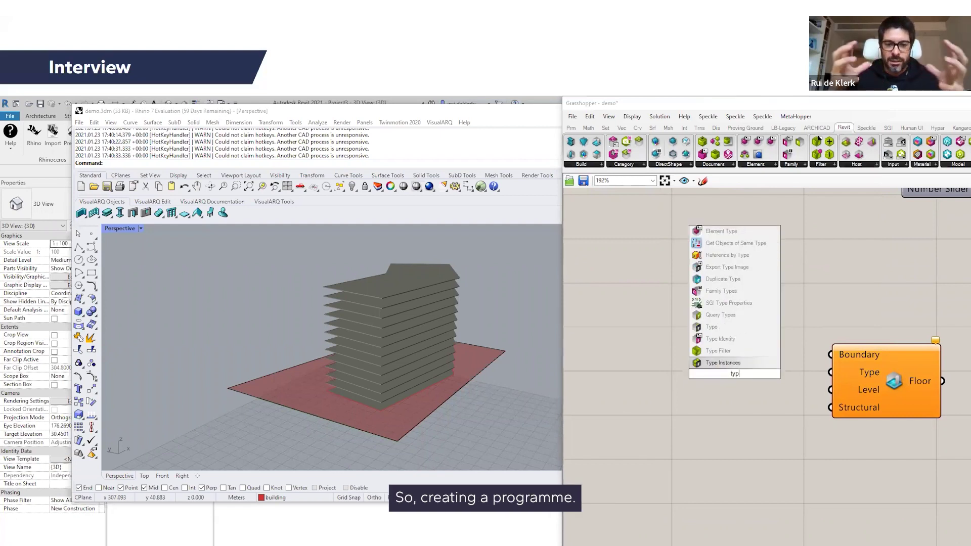
{"action": "type", "text": "e"}
{"action": "key", "text": "Return"}
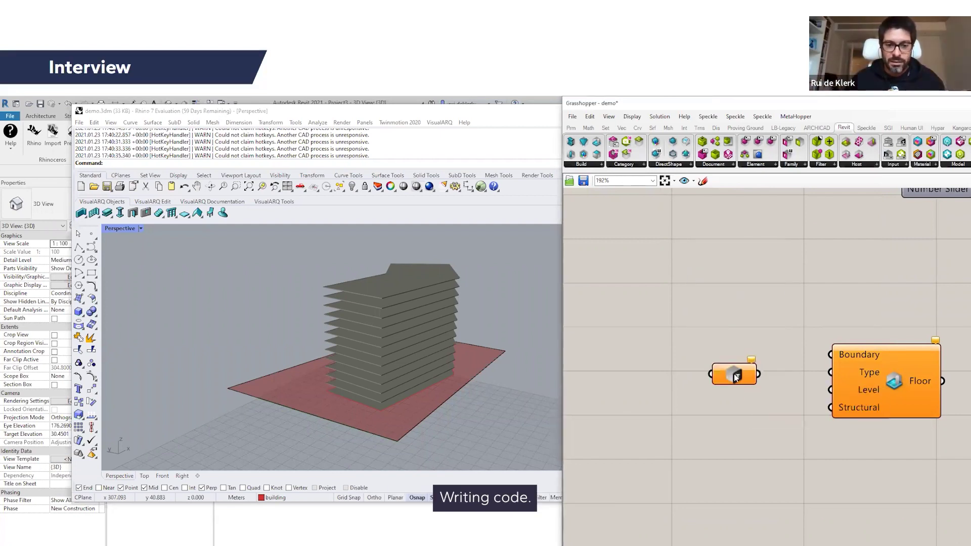
Filter the Type parameter to Model elements in the Floors category and select the floor type Generic 300mm
{"action": "right_click", "coordinate": [738, 377]}
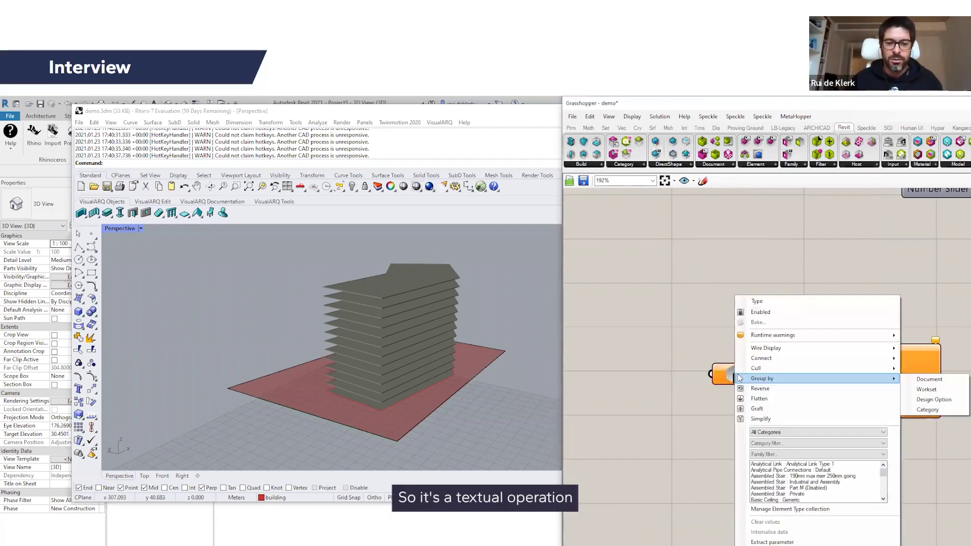
{"action": "left_click", "coordinate": [787, 433]}
{"action": "left_click", "coordinate": [787, 447]}
{"action": "left_click", "coordinate": [786, 443]}
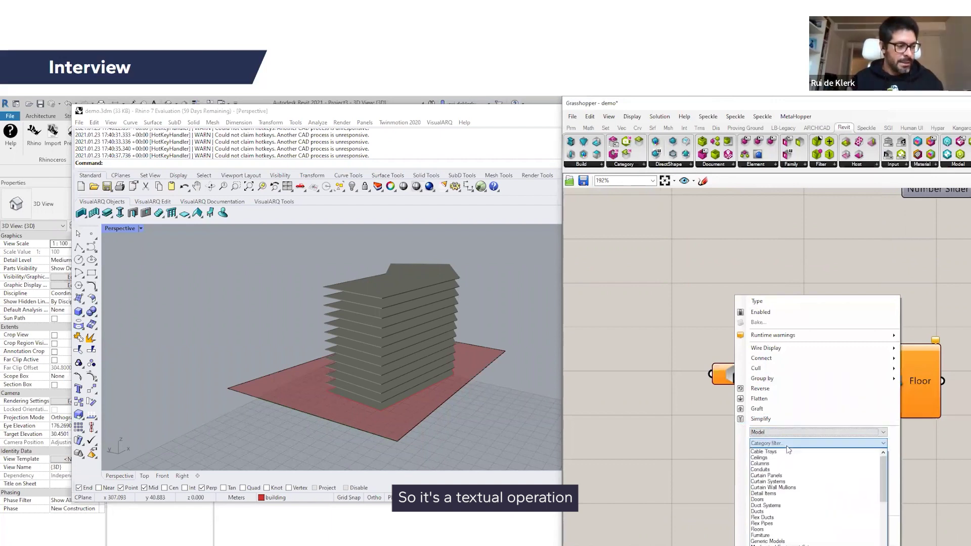
{"action": "left_click", "coordinate": [787, 529]}
{"action": "left_click", "coordinate": [787, 453]}
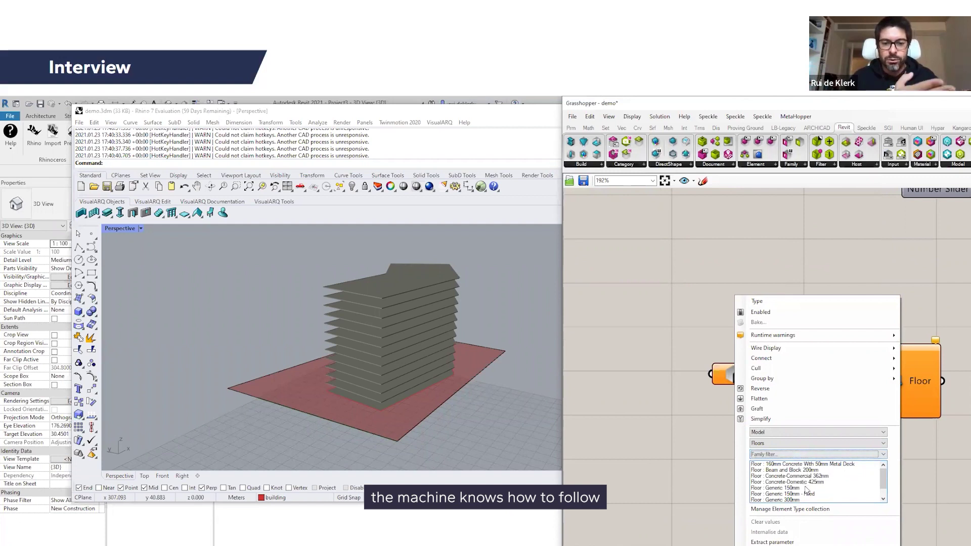
{"action": "left_click", "coordinate": [794, 499]}
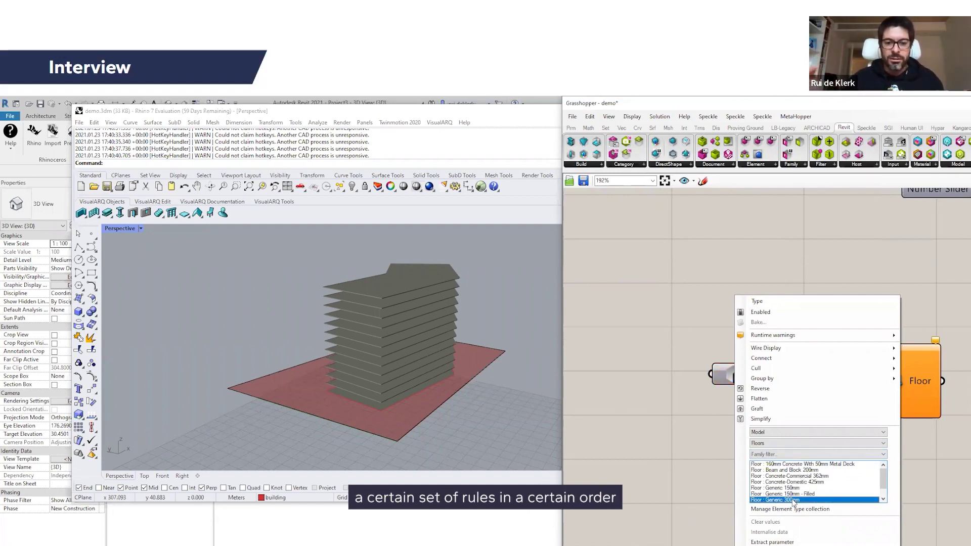
{"action": "left_click", "coordinate": [669, 460]}
Connect the Type parameter to Add Floor's Type input and the geometry parameter to its Boundary input
{"action": "scroll", "coordinate": [751, 400], "scroll_direction": "down", "scroll_amount": 3}
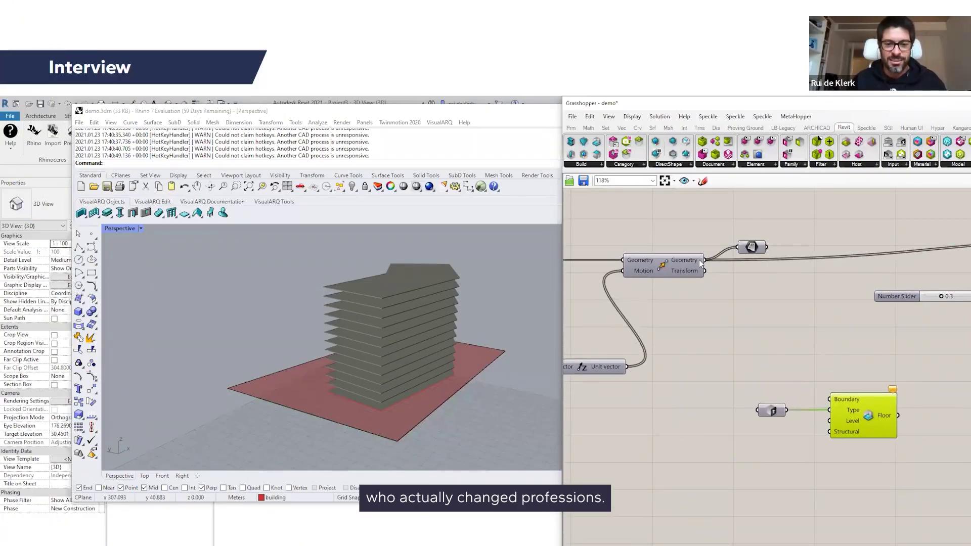
{"action": "left_click_drag", "start_coordinate": [703, 260], "coordinate": [830, 399]}
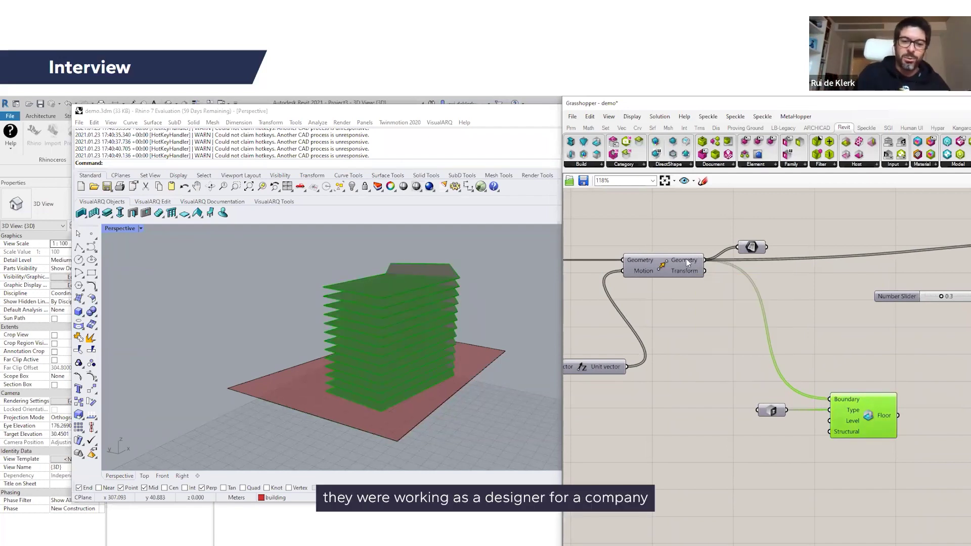
{"action": "mouse_move", "coordinate": [686, 259]}
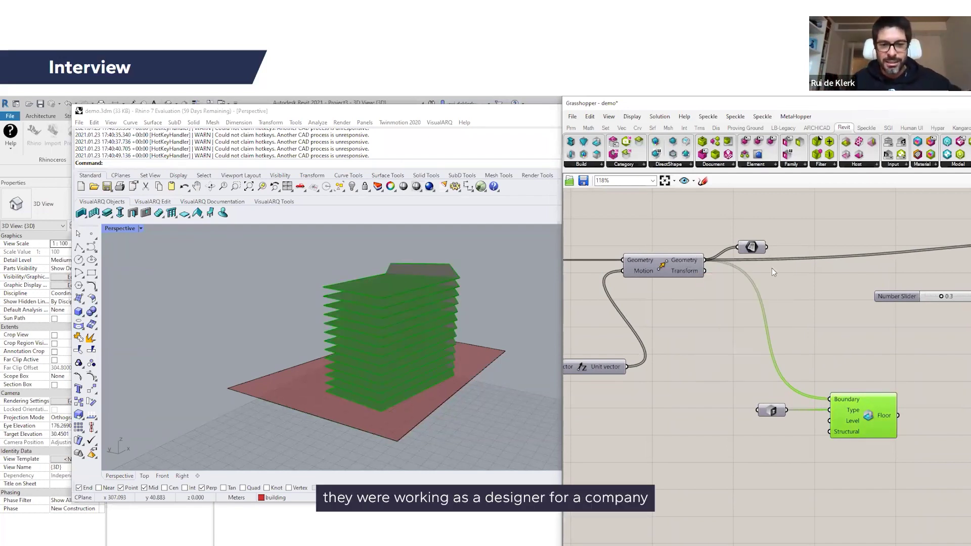
{"action": "left_click_drag", "start_coordinate": [766, 246], "coordinate": [829, 398], "text": "shift"}
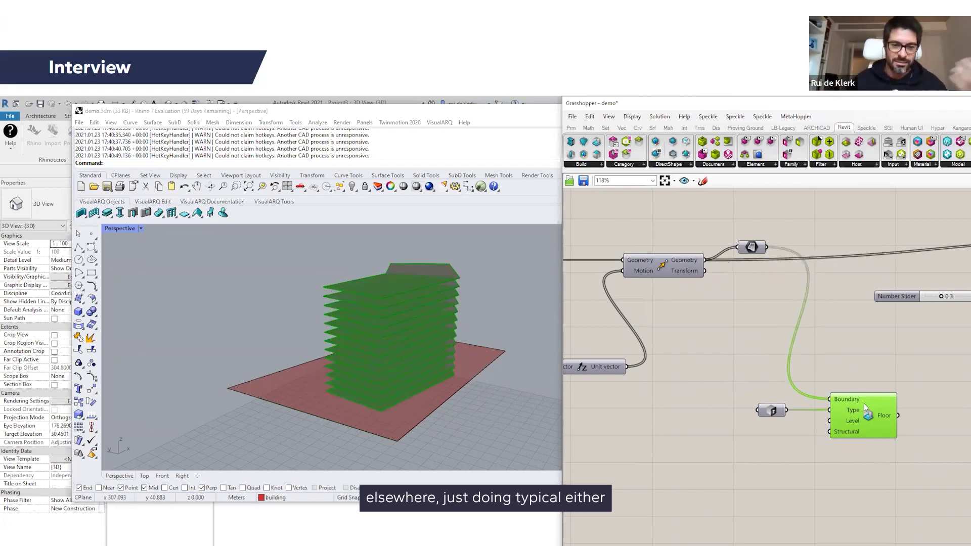
{"action": "scroll", "coordinate": [874, 410], "scroll_direction": "up", "scroll_amount": 3}
{"action": "left_click", "coordinate": [933, 363]}
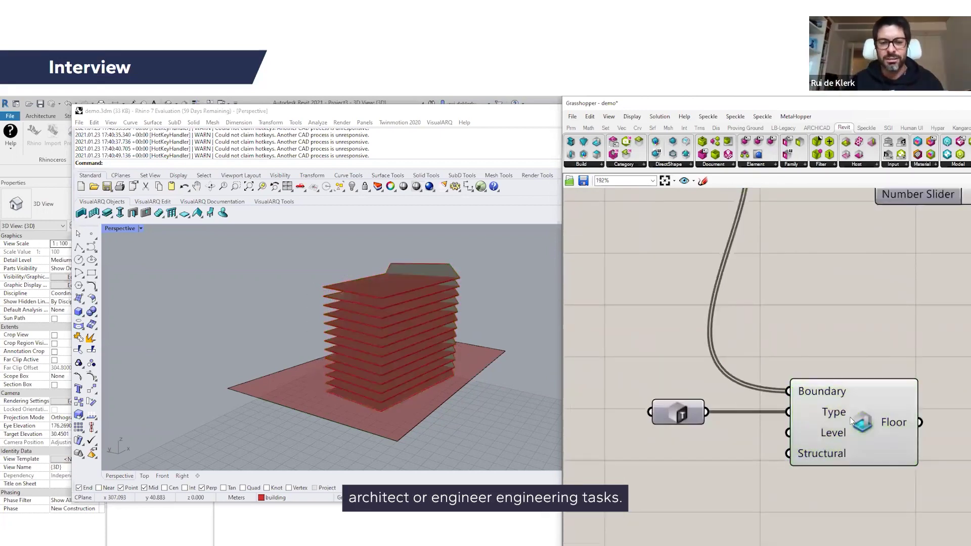
Reroute the long downstream wire to start from the geometry parameter, and align that parameter with the Move component's Geometry output
{"action": "scroll", "coordinate": [800, 418], "scroll_direction": "down", "scroll_amount": 3}
{"action": "left_click_drag", "start_coordinate": [712, 230], "coordinate": [715, 265]}
{"action": "right_click_drag", "start_coordinate": [805, 265], "coordinate": [746, 310]}
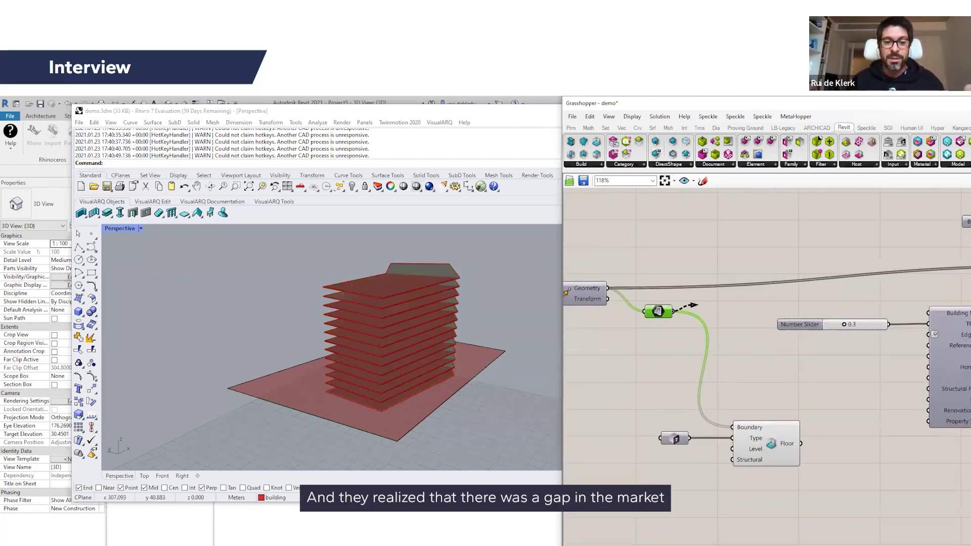
{"action": "left_click_drag", "start_coordinate": [697, 305], "coordinate": [970, 269]}
{"action": "left_click_drag", "start_coordinate": [652, 307], "coordinate": [641, 288]}
Turn off the preview of the Add Floor component
{"action": "right_click", "coordinate": [772, 443]}
{"action": "left_click", "coordinate": [806, 460]}
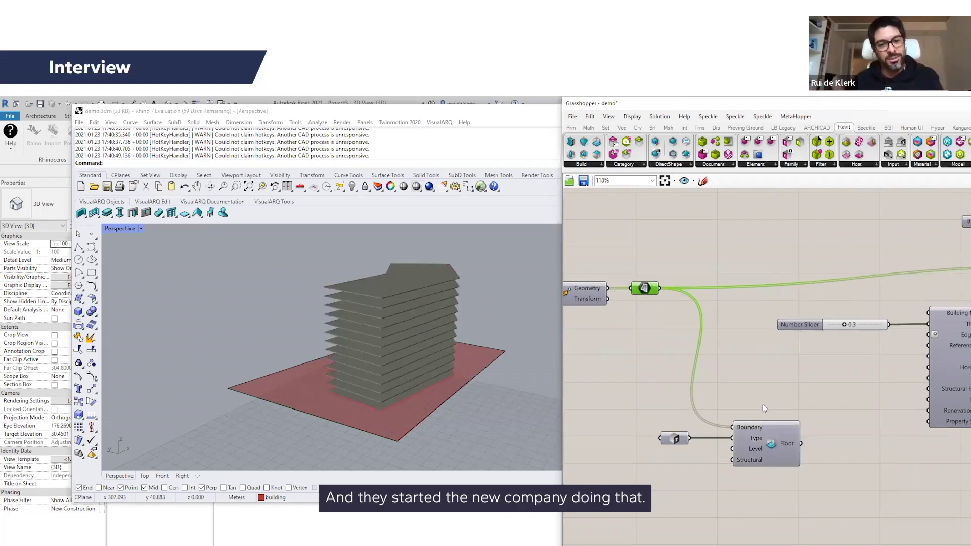
{"action": "right_click_drag", "start_coordinate": [719, 365], "coordinate": [707, 350]}
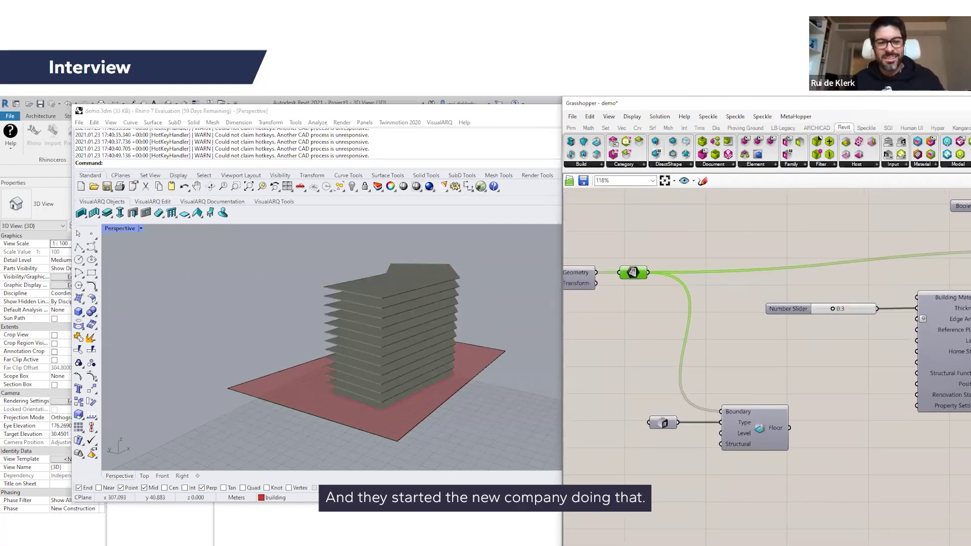
{"action": "right_click_drag", "start_coordinate": [748, 271], "coordinate": [806, 279]}
{"action": "scroll", "coordinate": [807, 278], "scroll_direction": "down", "scroll_amount": 2}
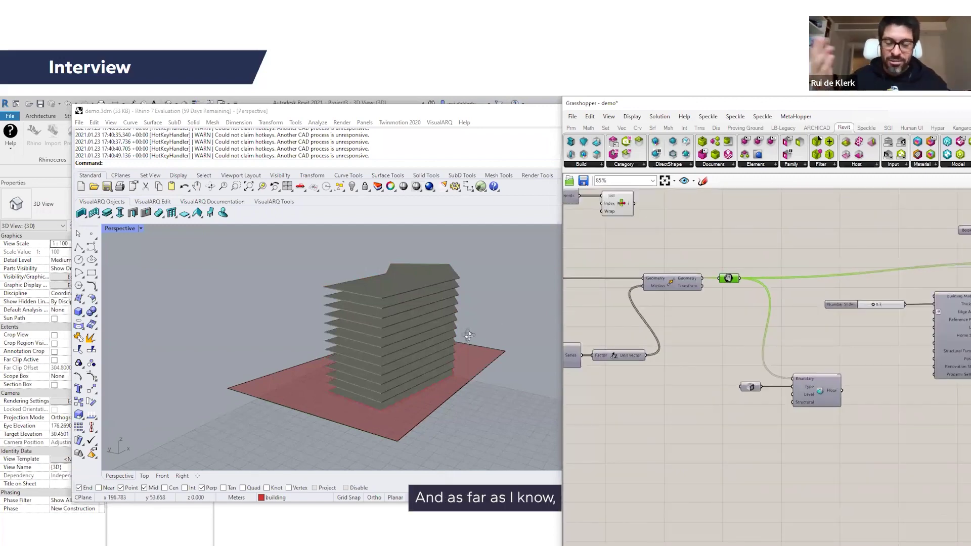
{"action": "right_click_drag", "start_coordinate": [469, 334], "coordinate": [447, 335]}
{"action": "scroll", "coordinate": [420, 341], "scroll_direction": "up", "scroll_amount": 2}
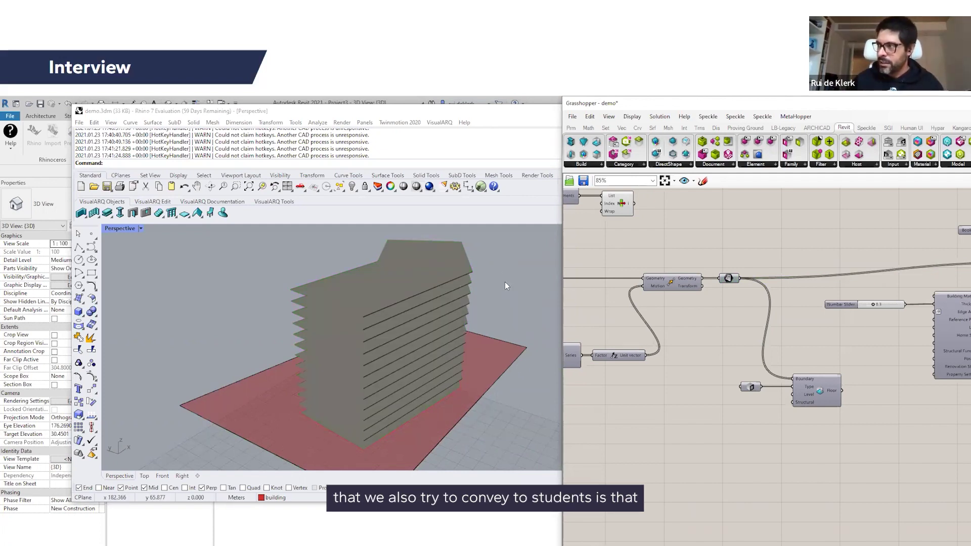
{"action": "left_click", "coordinate": [521, 535]}
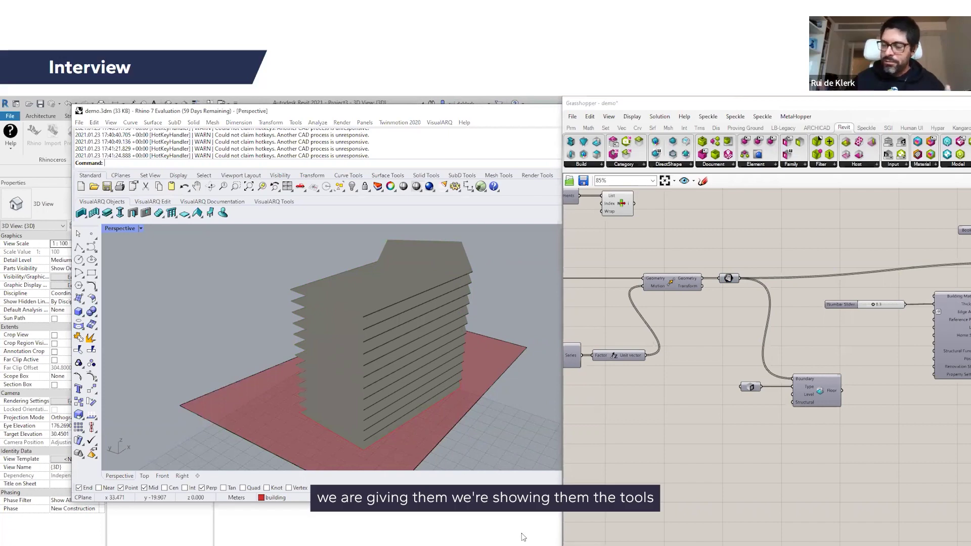
Switch to Revit and examine the building's stacked floors in the 3D view from different angles and distances
{"action": "scroll", "coordinate": [334, 342], "scroll_direction": "up", "scroll_amount": 2}
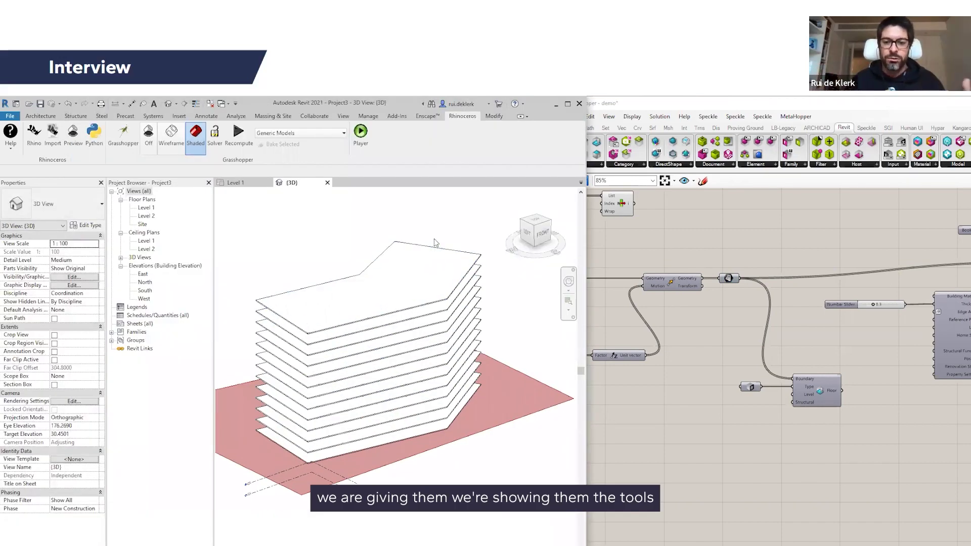
{"action": "left_click", "coordinate": [462, 283]}
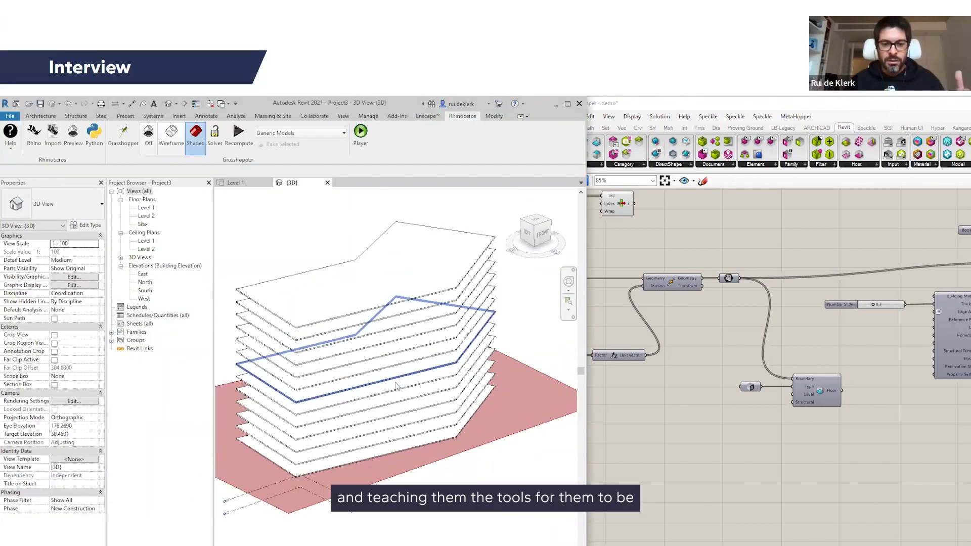
{"action": "scroll", "coordinate": [745, 396], "scroll_direction": "up", "scroll_amount": 2}
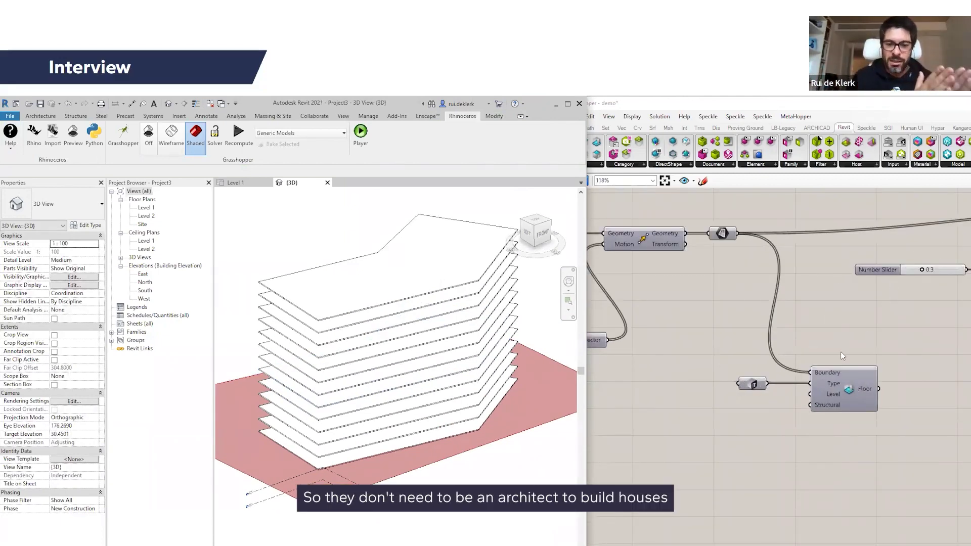
{"action": "right_click", "coordinate": [890, 343]}
{"action": "left_click", "coordinate": [913, 266]}
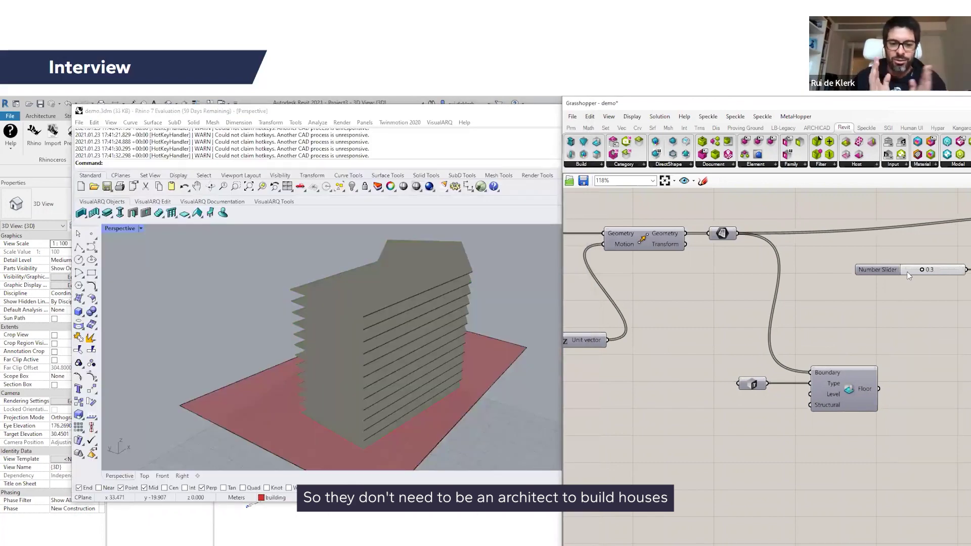
{"action": "mouse_move", "coordinate": [887, 272]}
{"action": "left_mouse_down"}
{"action": "mouse_move", "coordinate": [879, 272]}
{"action": "mouse_move", "coordinate": [892, 271]}
{"action": "left_mouse_up"}
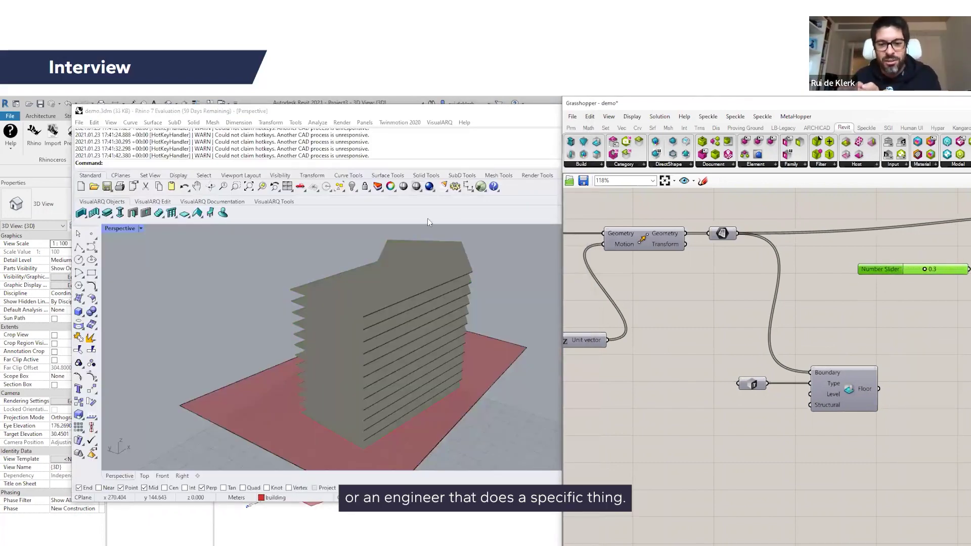
{"action": "left_click", "coordinate": [403, 526]}
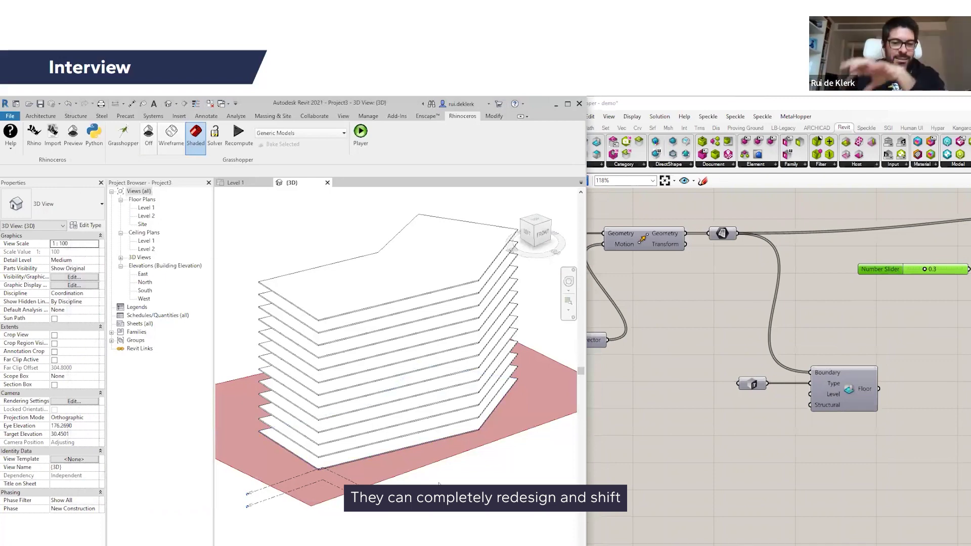
{"action": "scroll", "coordinate": [502, 483], "scroll_direction": "down", "scroll_amount": 3}
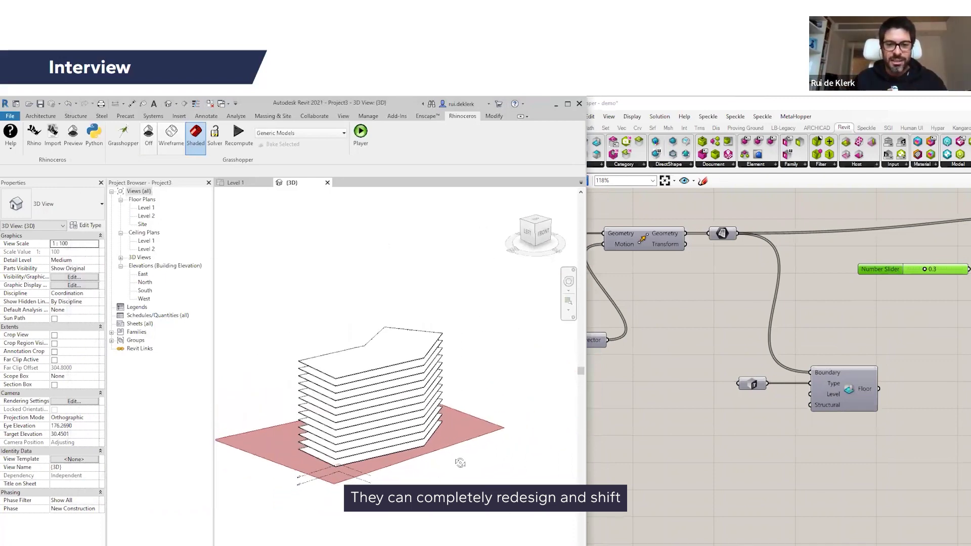
{"action": "mouse_move", "coordinate": [460, 462]}
{"action": "middle_mouse_down", "text": "shift"}
{"action": "mouse_move", "coordinate": [480, 440]}
{"action": "mouse_move", "coordinate": [464, 445]}
{"action": "middle_mouse_up", "text": "shift"}
Return to the Grasshopper definition and set the Floors slider to 20
{"action": "left_click", "coordinate": [719, 388]}
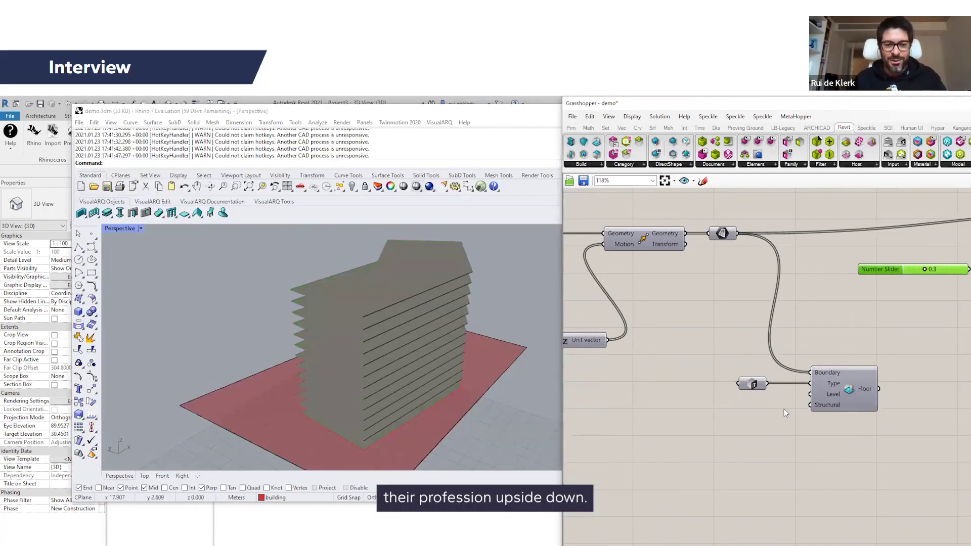
{"action": "scroll", "coordinate": [787, 411], "scroll_direction": "down", "scroll_amount": 4}
{"action": "left_click", "coordinate": [642, 435]}
{"action": "right_click_drag", "start_coordinate": [642, 436], "coordinate": [836, 414]}
{"action": "scroll", "coordinate": [788, 371], "scroll_direction": "up", "scroll_amount": 5}
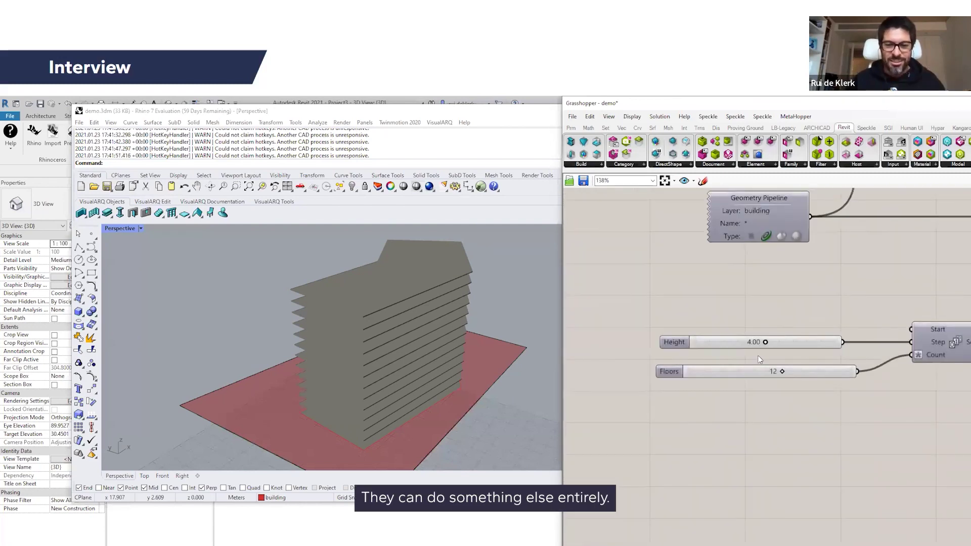
{"action": "scroll", "coordinate": [758, 359], "scroll_direction": "up", "scroll_amount": 3}
{"action": "double_click", "coordinate": [824, 376]}
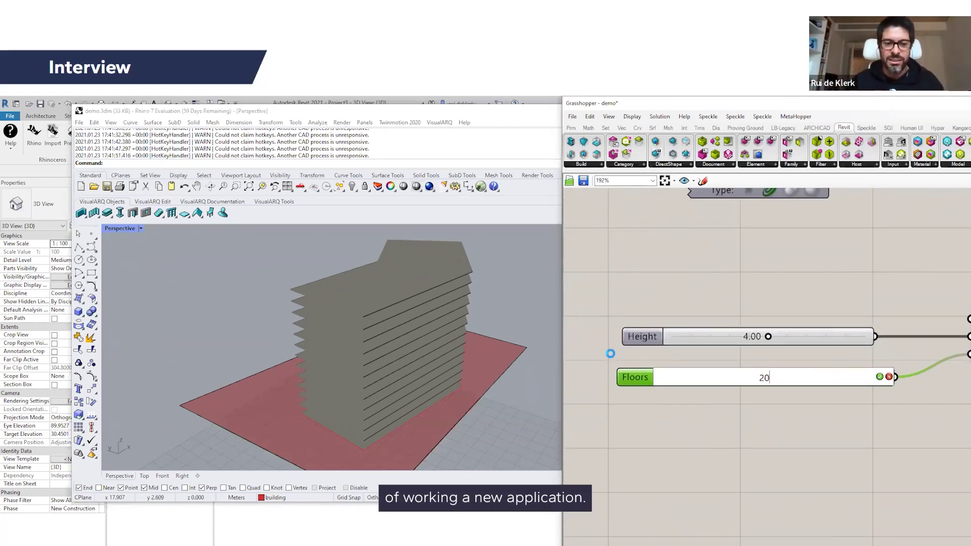
{"action": "type", "text": "20"}
{"action": "key", "text": "Return"}
Select the building's closed outline curve at the base of the tower in Rhino's Perspective view
{"action": "scroll", "coordinate": [416, 381], "scroll_direction": "down", "scroll_amount": 3}
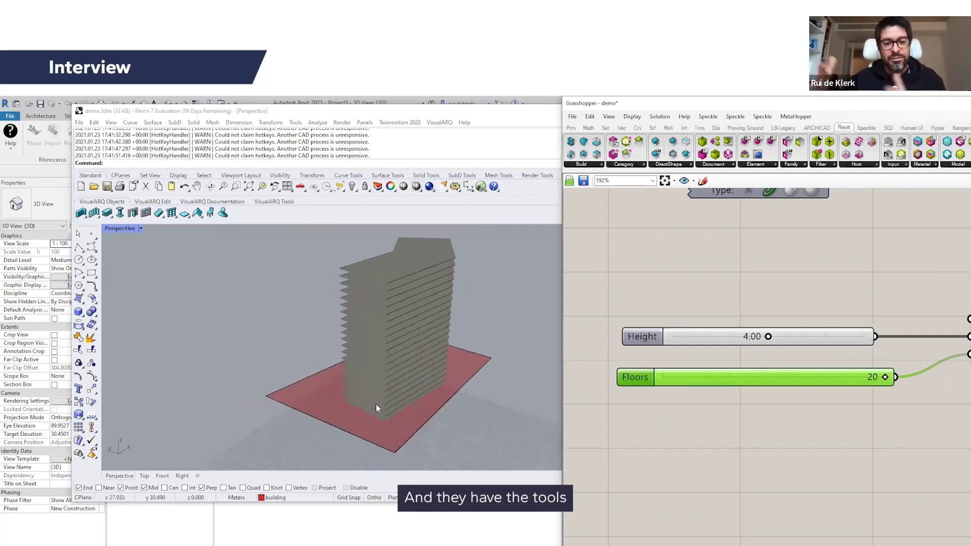
{"action": "scroll", "coordinate": [380, 354], "scroll_direction": "up", "scroll_amount": 6}
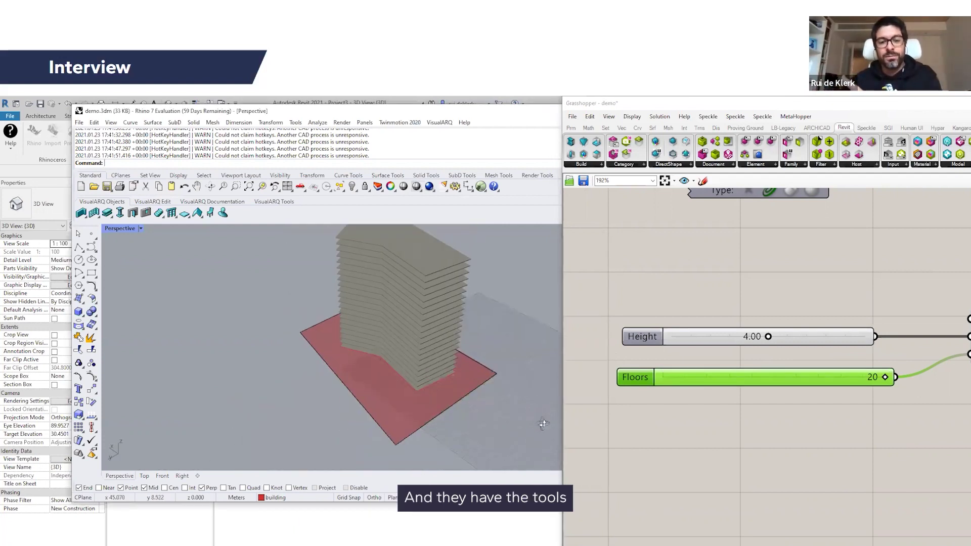
{"action": "left_click", "coordinate": [383, 360]}
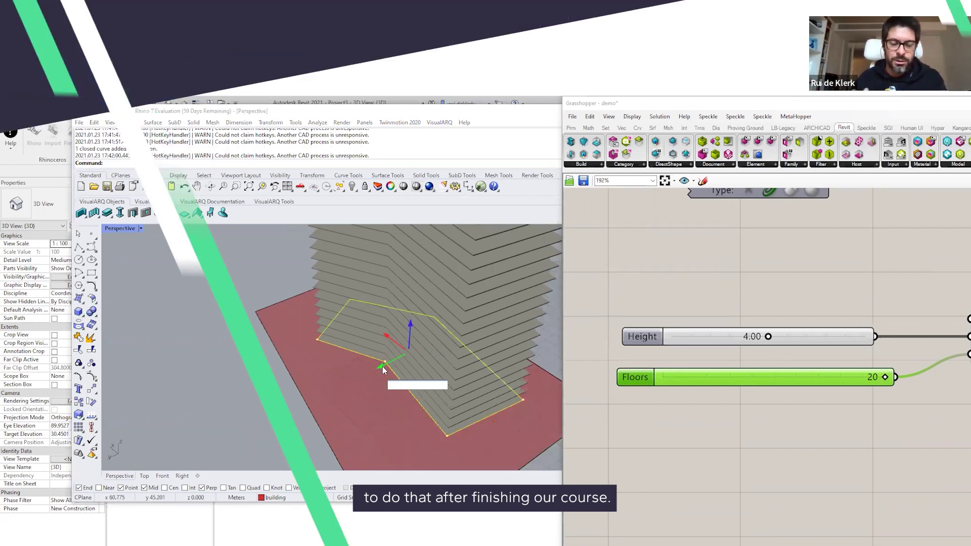